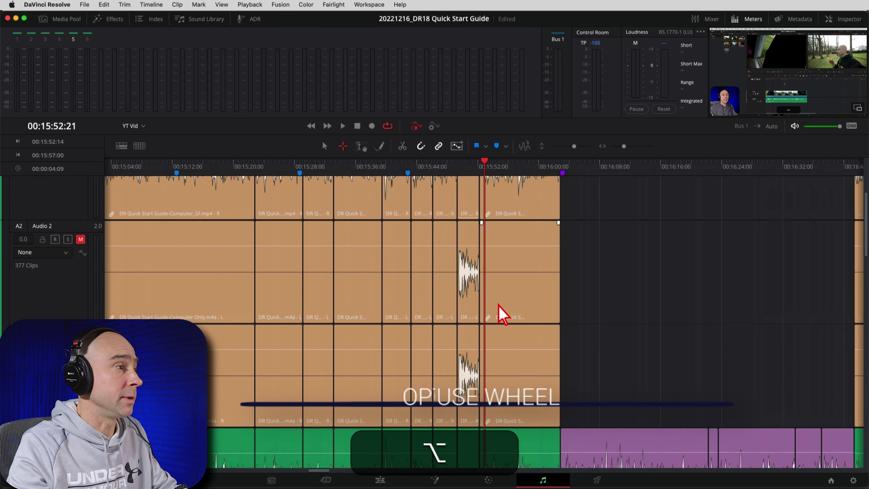
Rename the Audio 1 track as SCreenrecord.
scroll(499, 304, "down", 8)
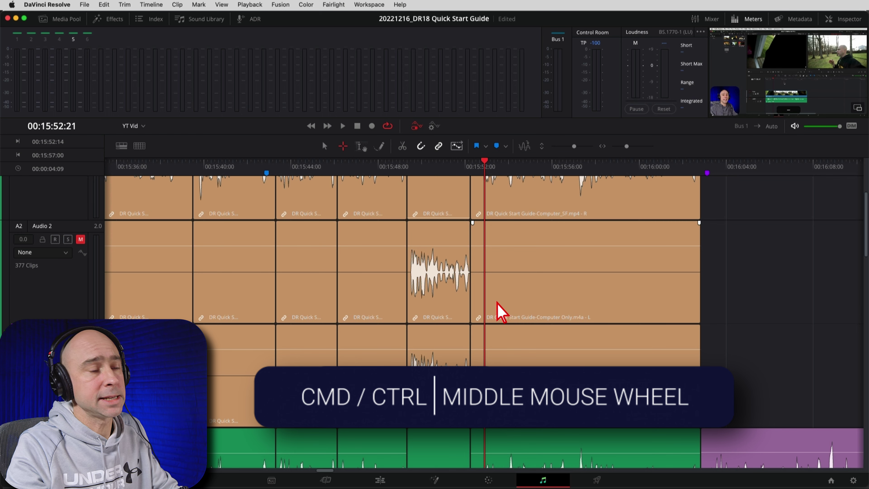
scroll(500, 313, "right", 10)
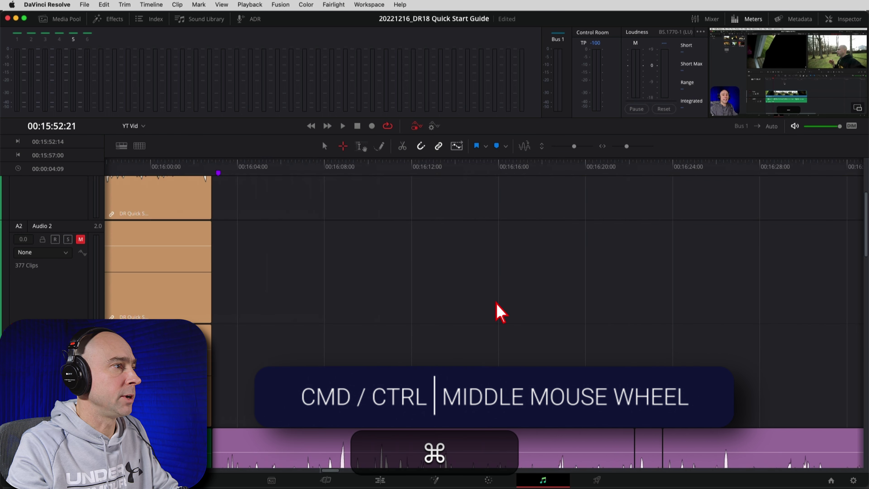
scroll(502, 312, "left", 5)
scroll(498, 305, "left", 10)
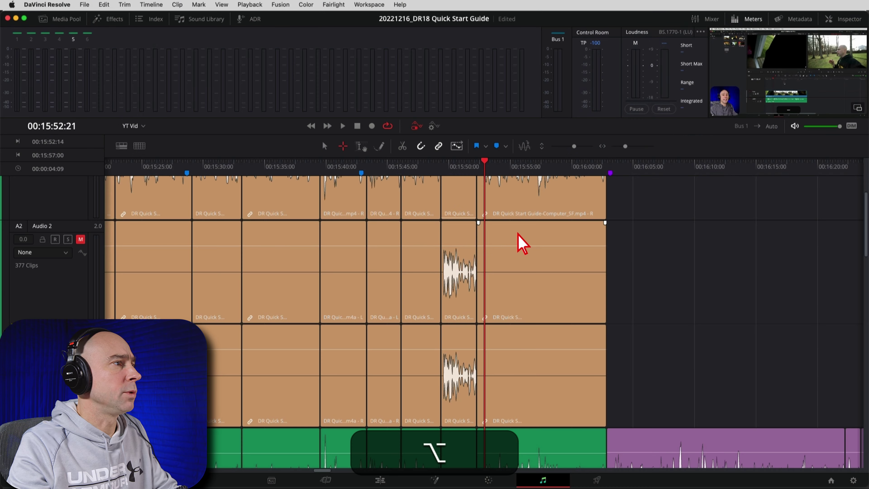
scroll(519, 234, "right", 5)
scroll(380, 269, "down", 6)
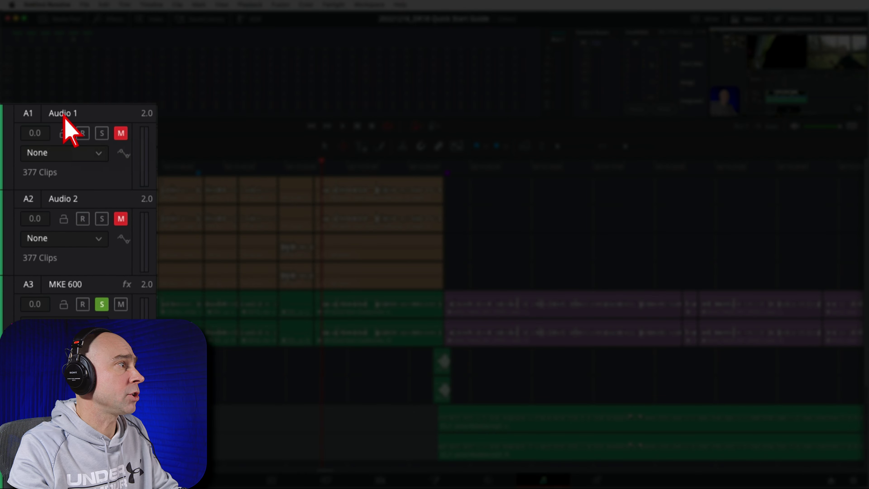
double_click(64, 114)
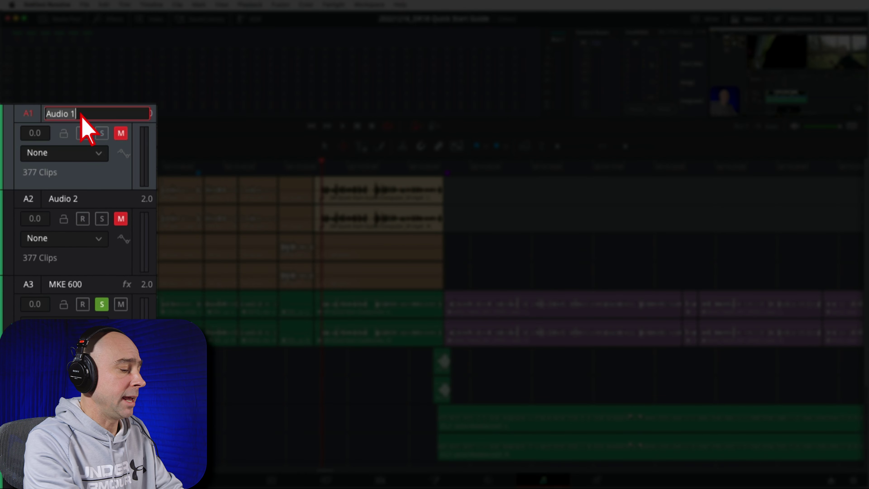
key("shift")
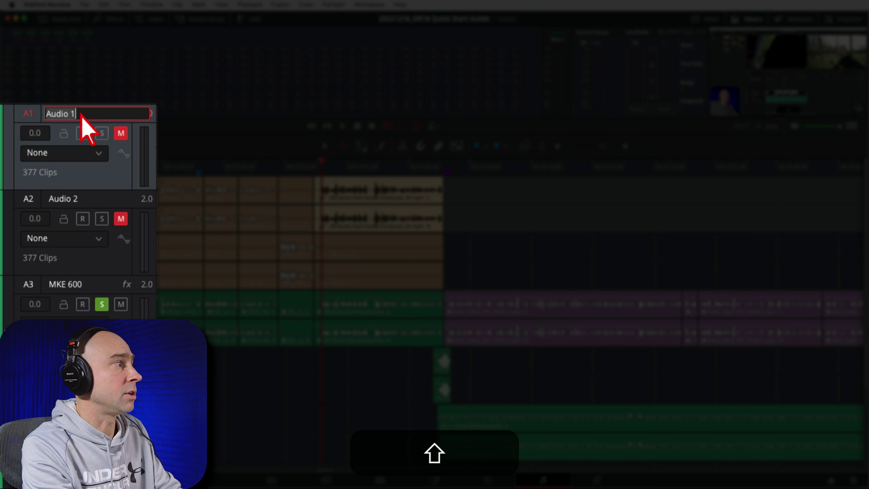
type("SCreenrecord")
key("Return")
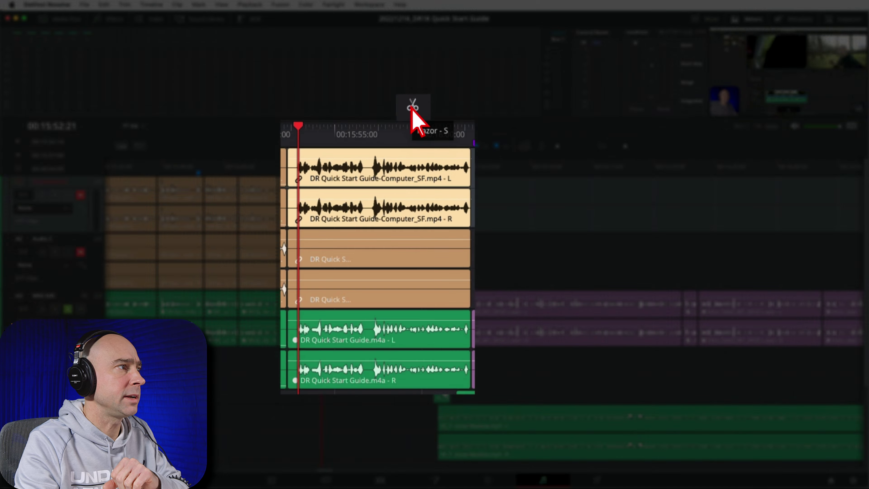
Try the Razor on the selected screen-recording clip, undo that cut, and split the clips under the playhead at 00:16:09:04.
left_click(412, 107)
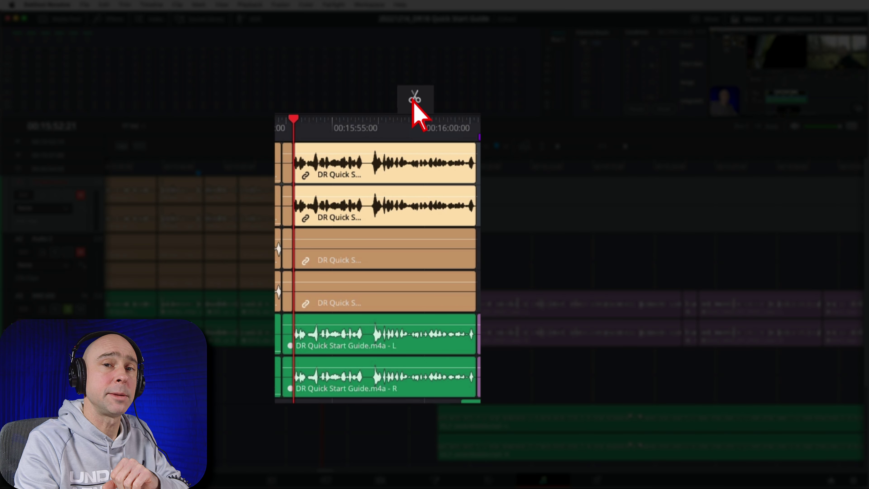
key("super+z")
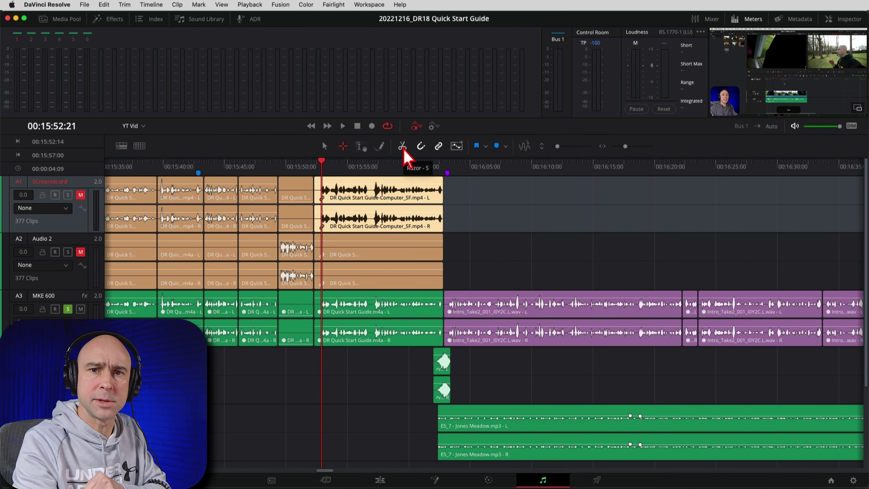
left_click(522, 179)
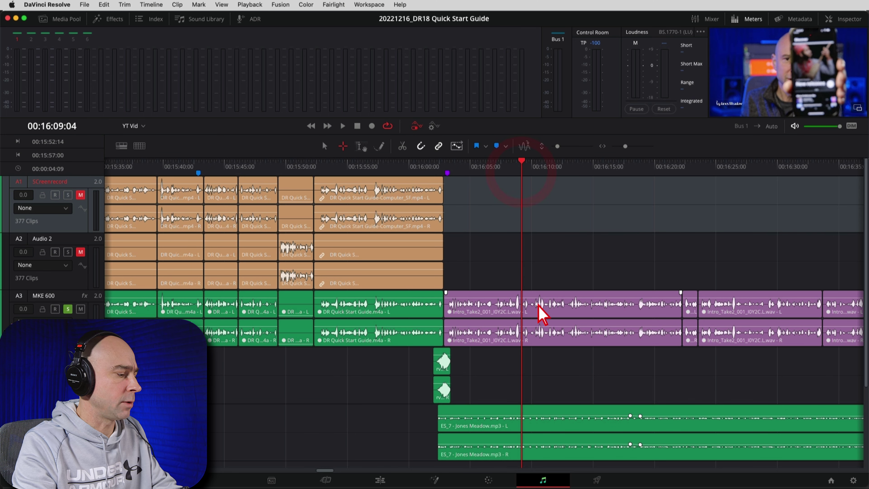
key("s")
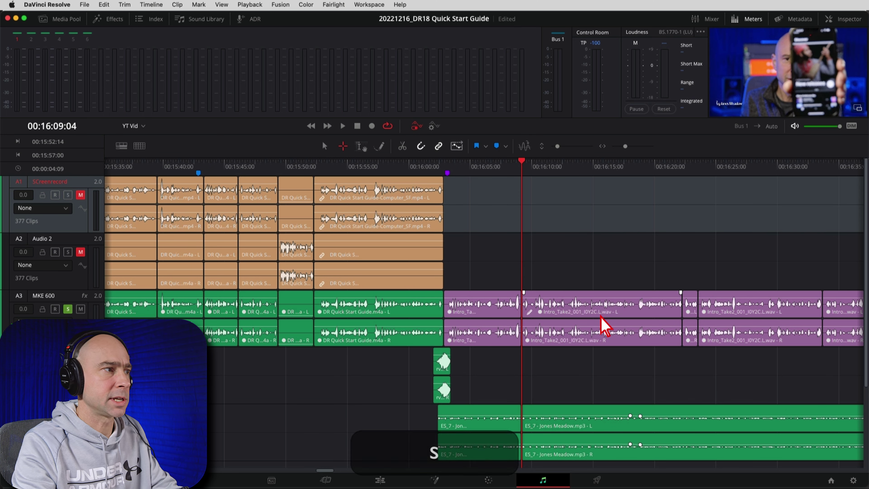
left_click(547, 169)
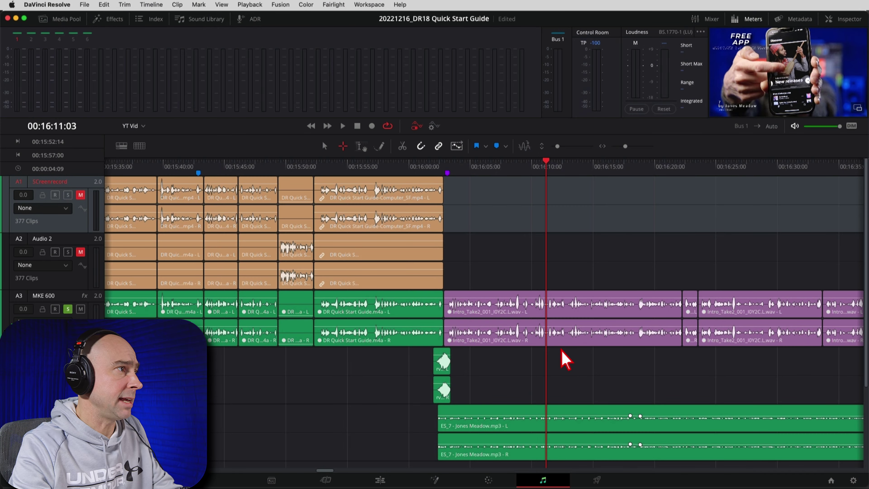
Shift the first Intro_Take2 clip up two tracks from MKE 600 and back down to its original track.
left_click(325, 145)
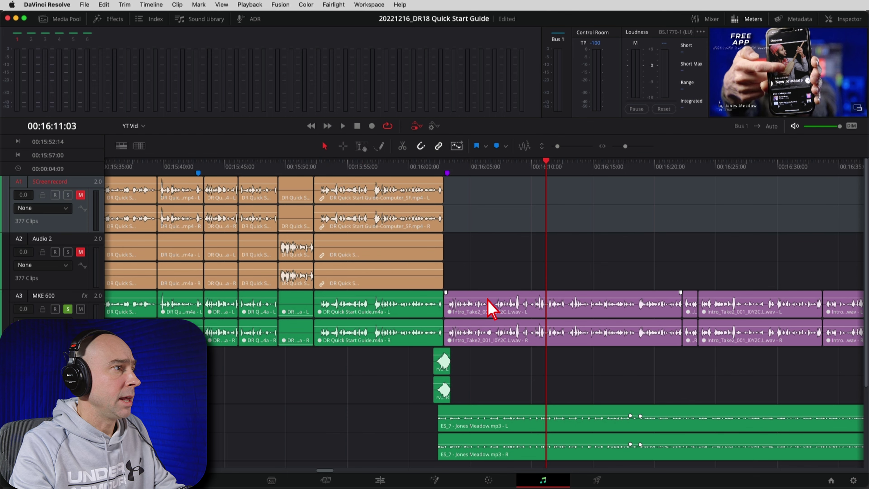
left_click(496, 304)
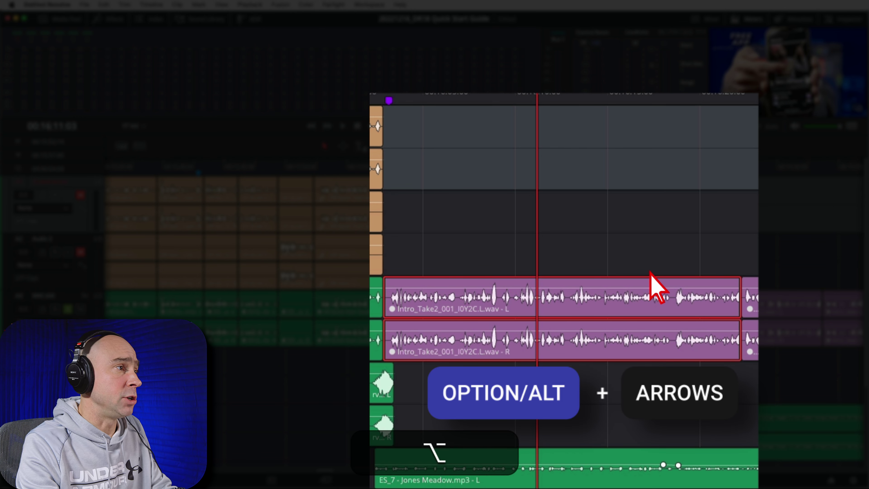
key("alt+Up")
key("alt+Up")
key("alt+Down")
key("alt+Down")
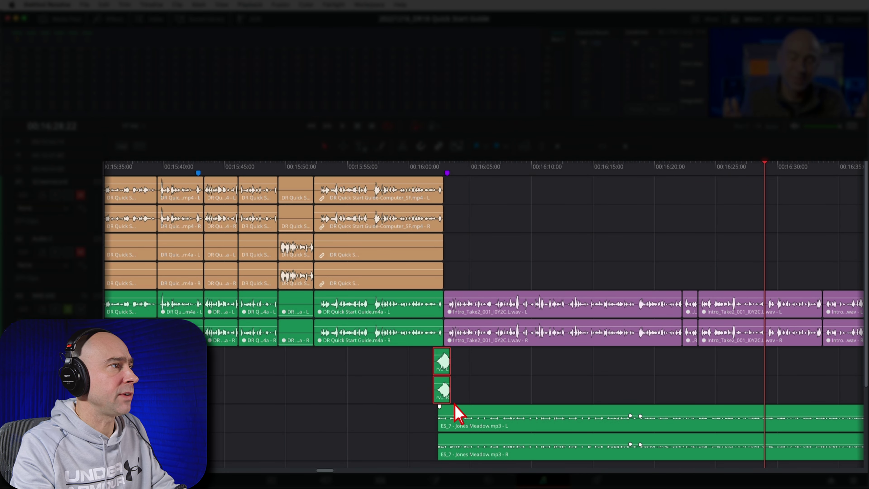
Mute the monitoring output and paste a copy of the Audio 4 sound-effect clip at 00:15:47:18.
left_click(435, 168)
left_click(796, 126)
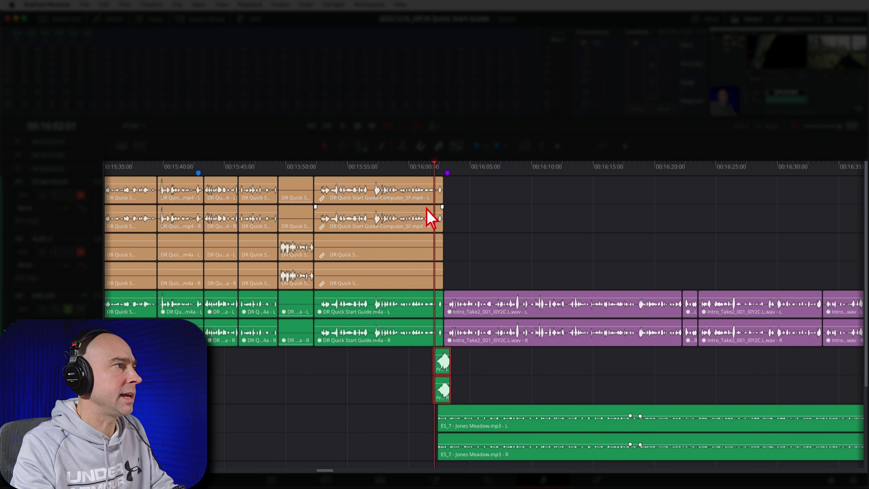
left_click(433, 168)
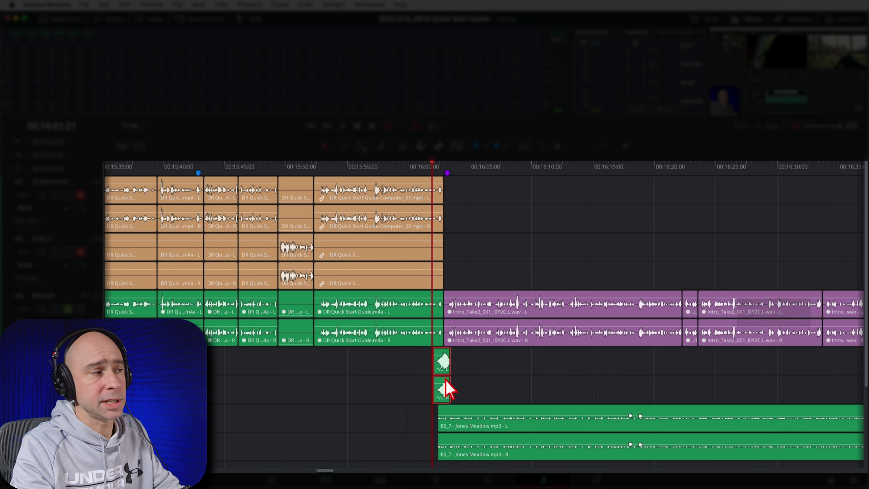
key("super+c")
left_click_drag(295, 167, 258, 162)
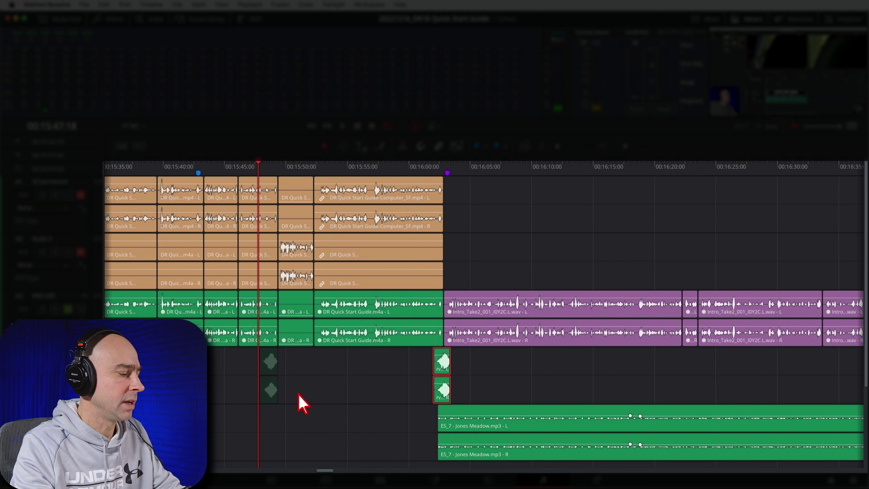
key("super+v")
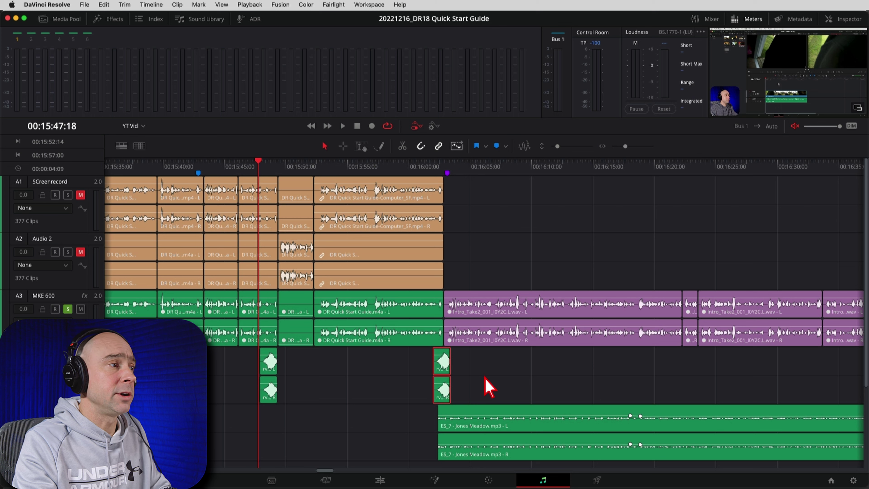
left_click(489, 384)
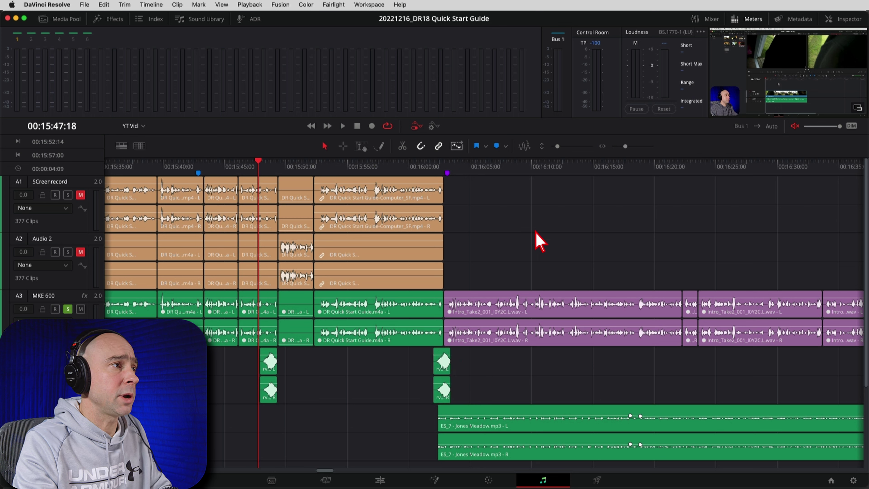
Place another copy of the Audio 4 sound-effect clip at about 00:16:17 on the same track and undo it.
left_click(594, 165)
left_click(441, 399)
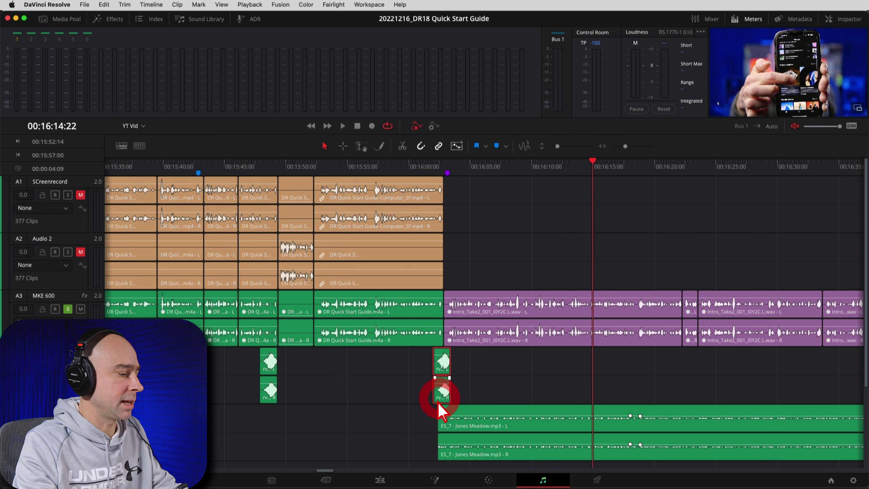
key("super+c")
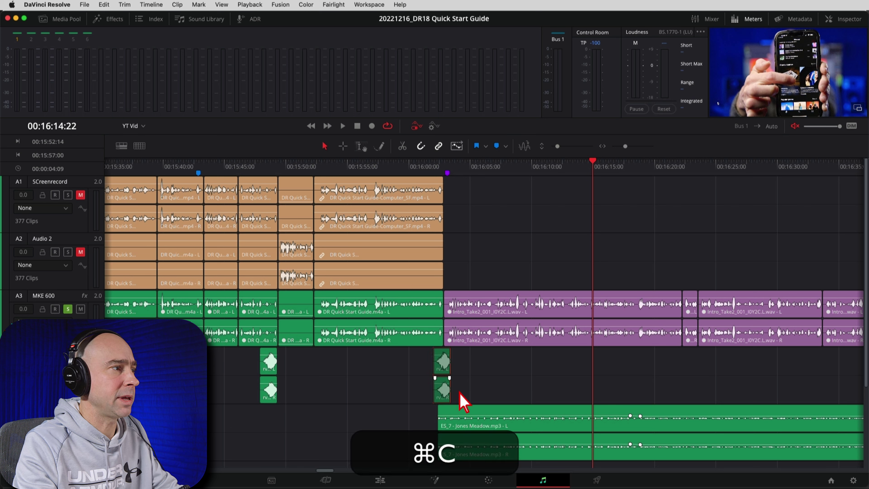
left_click(781, 166)
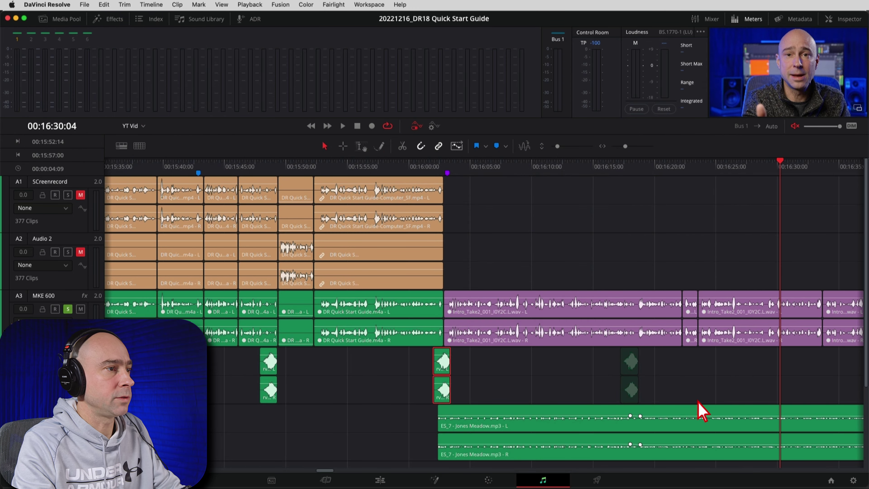
key("super+v")
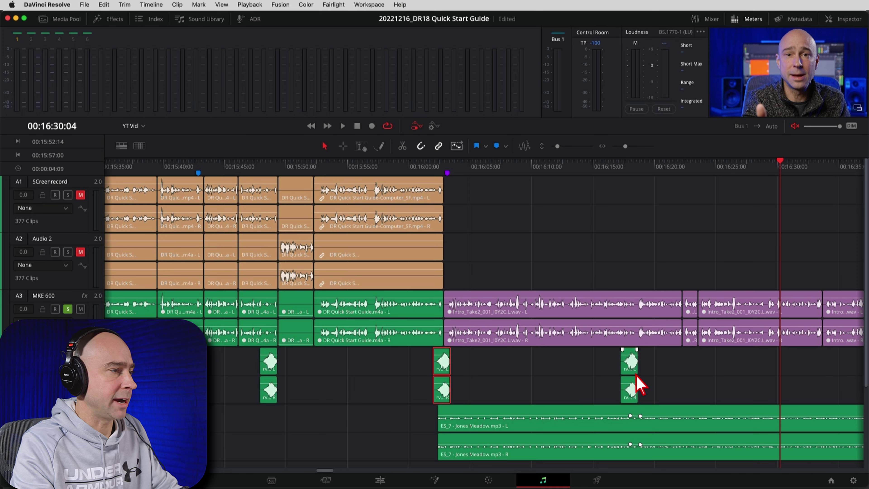
key("super+z")
Paste the copied sound-effect clip onto the Audio 6 track at 00:16:09:04.
scroll(543, 386, "down", 3)
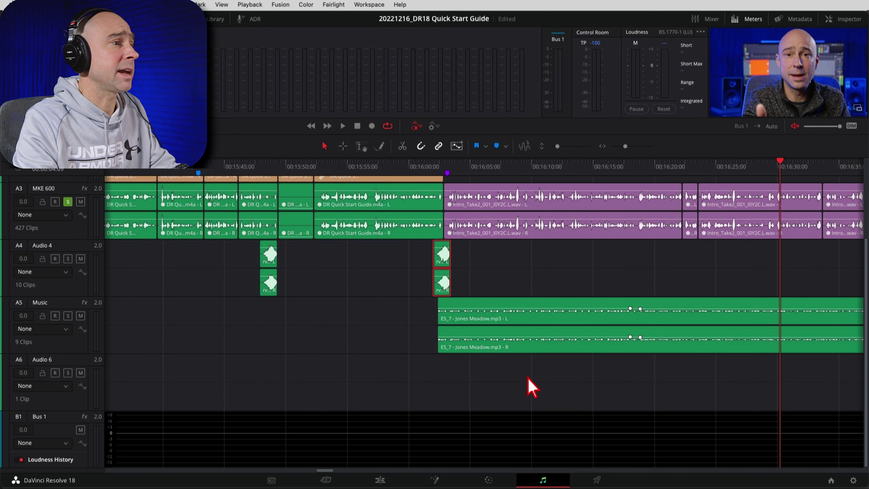
left_click(65, 405)
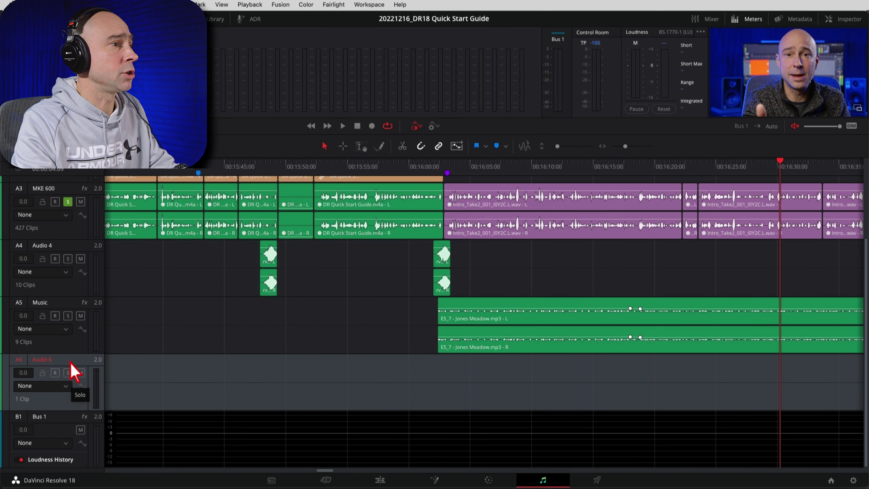
left_click(522, 168)
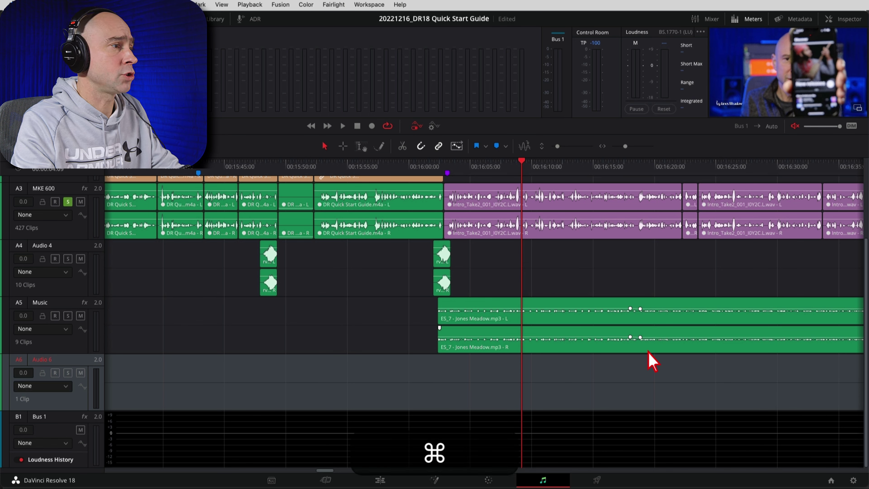
key("super+v")
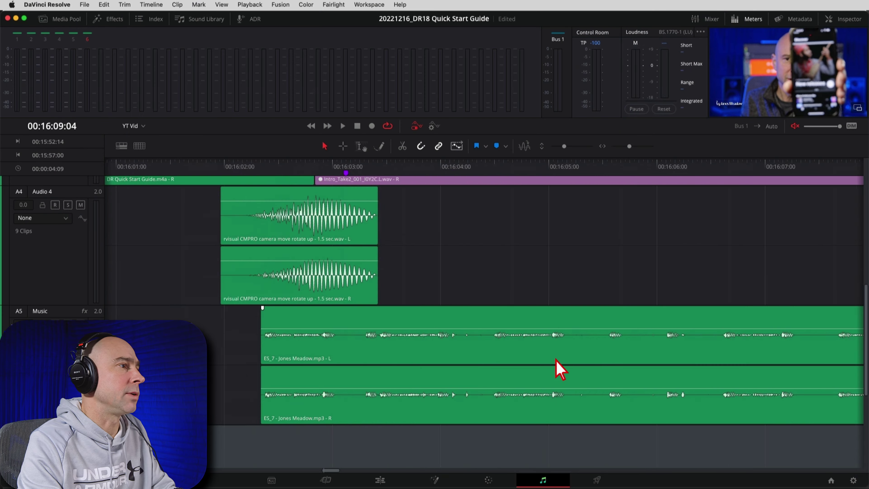
Try a fade-in with an adjusted curve at the start of the ES_7 clip on the Music track, and remove the fade.
left_click(667, 357)
left_click(454, 316)
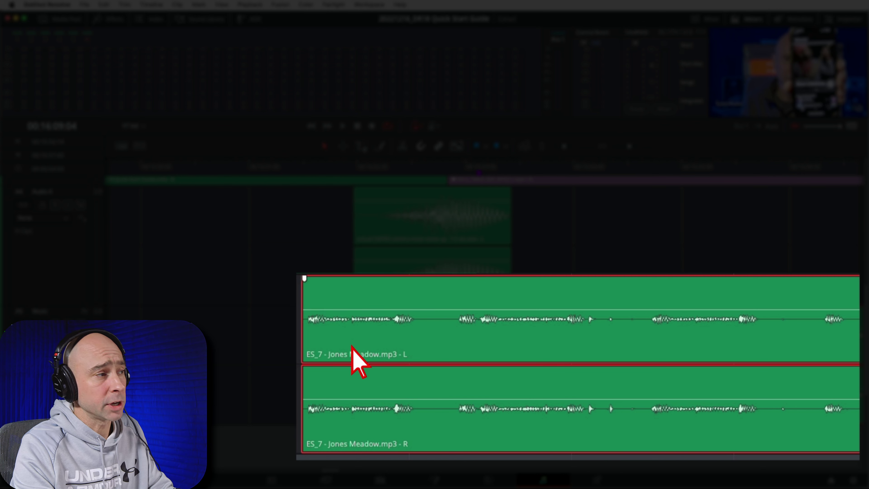
left_click_drag(304, 279, 763, 283)
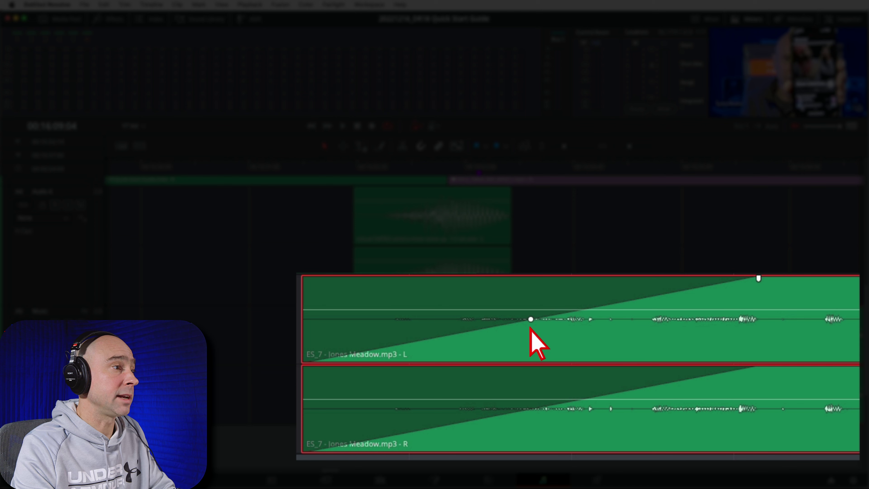
left_click_drag(531, 319, 504, 319)
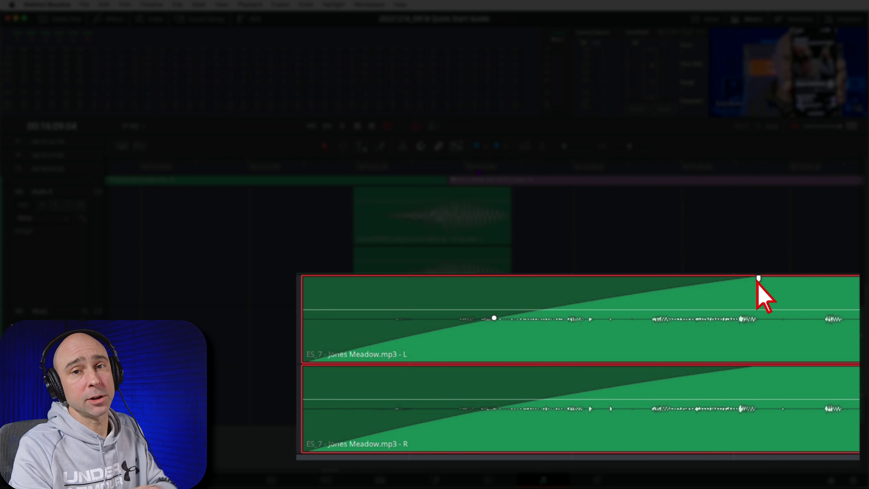
left_click_drag(759, 280, 293, 309)
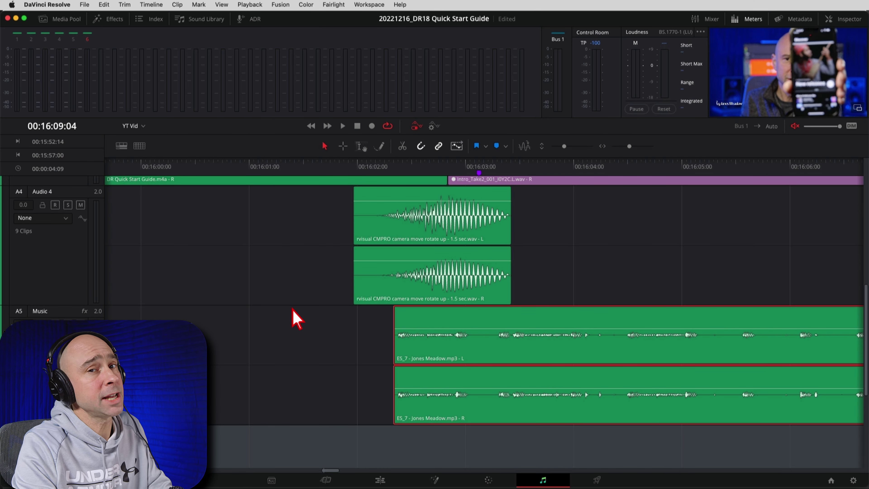
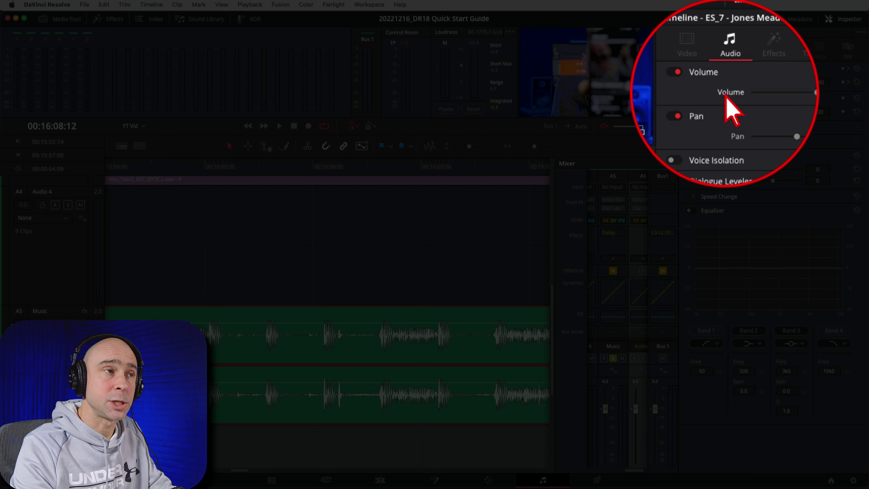
Adjust the volume of the ES_7 clip on the Music track to about -2.1 dB.
left_click_drag(788, 84, 789, 87)
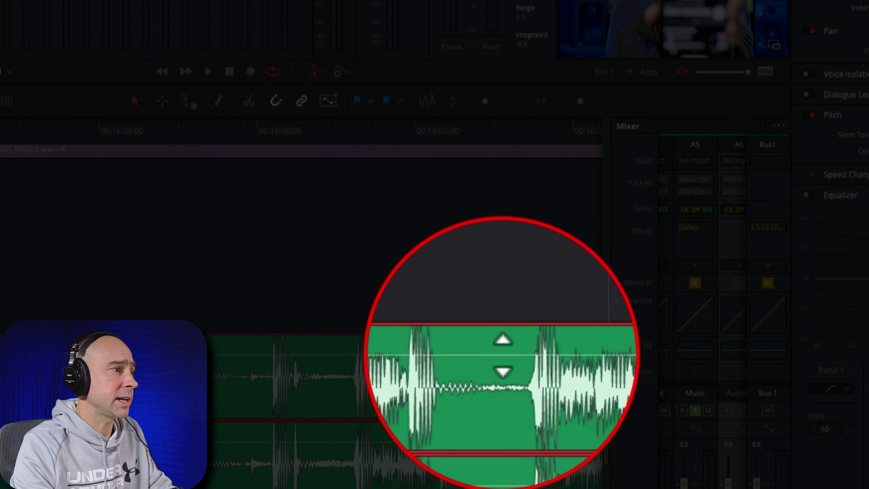
left_click_drag(477, 320, 477, 326)
left_click_drag(497, 365, 498, 356)
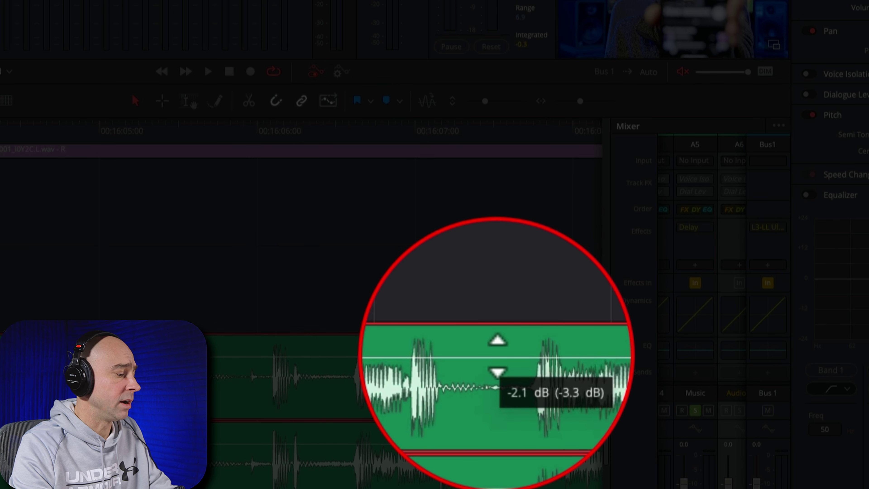
Fine-tune the clip volume of the ES_7 clip on the Music track to -2.20 dB.
mouse_move(498, 356)
left_mouse_down()
mouse_move(501, 302)
mouse_move(499, 384)
mouse_move(504, 357)
left_mouse_up()
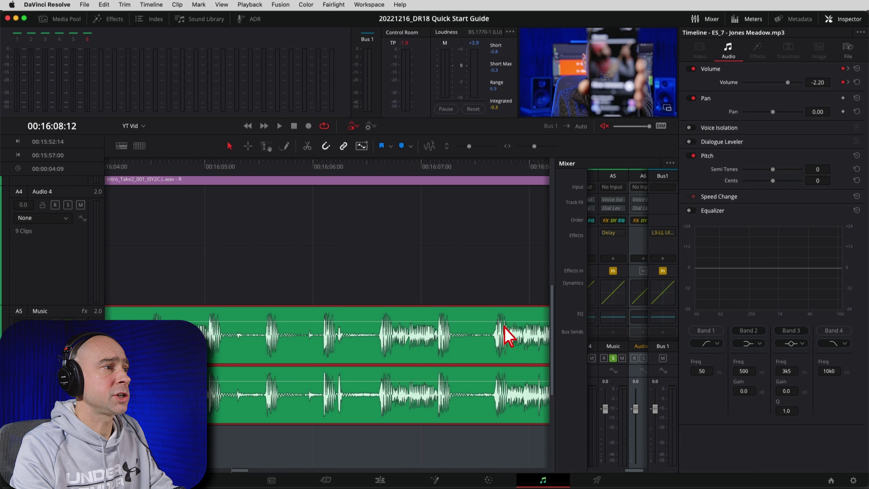
Shape the Music track's equalizer with band 2 at -8.2, band 3 at +5.0, band 4 at -8.8 and overall gain at -1.4 dB.
left_click(612, 318)
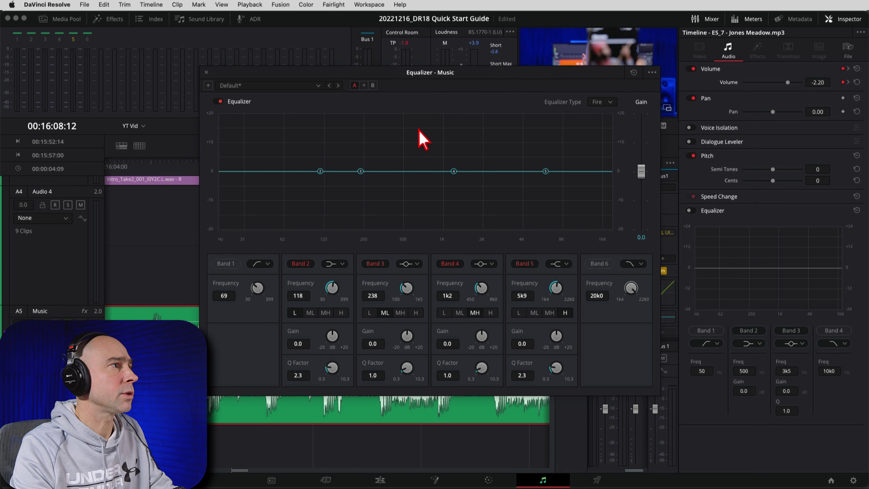
left_click_drag(443, 74, 463, 52)
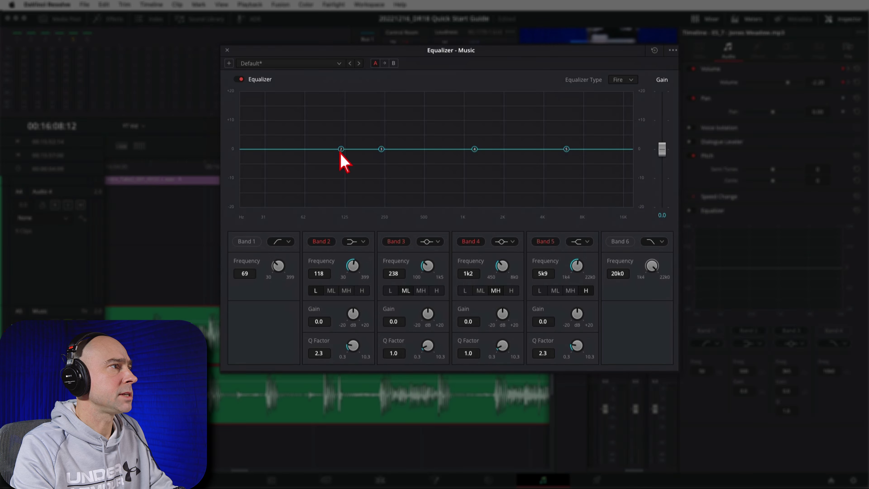
left_click_drag(341, 149, 342, 172)
left_click_drag(381, 149, 381, 134)
left_click_drag(474, 149, 482, 174)
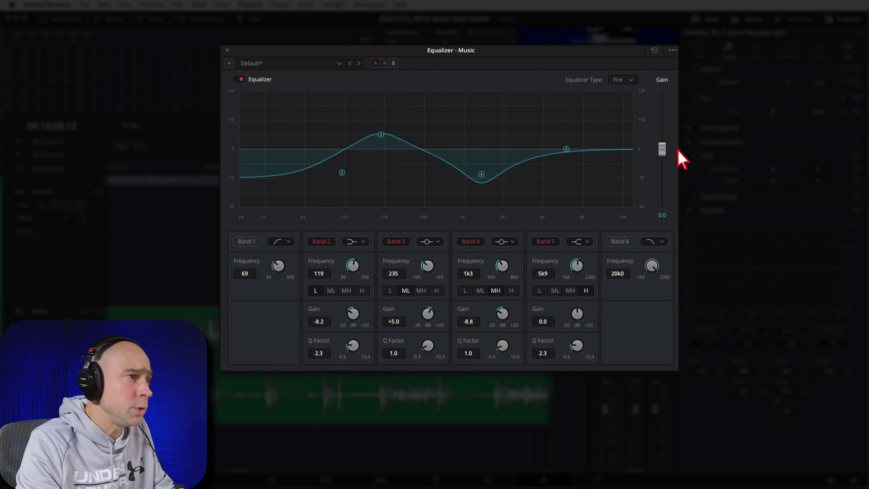
mouse_move(663, 150)
left_mouse_down()
mouse_move(663, 137)
mouse_move(666, 182)
mouse_move(666, 141)
mouse_move(666, 156)
left_mouse_up()
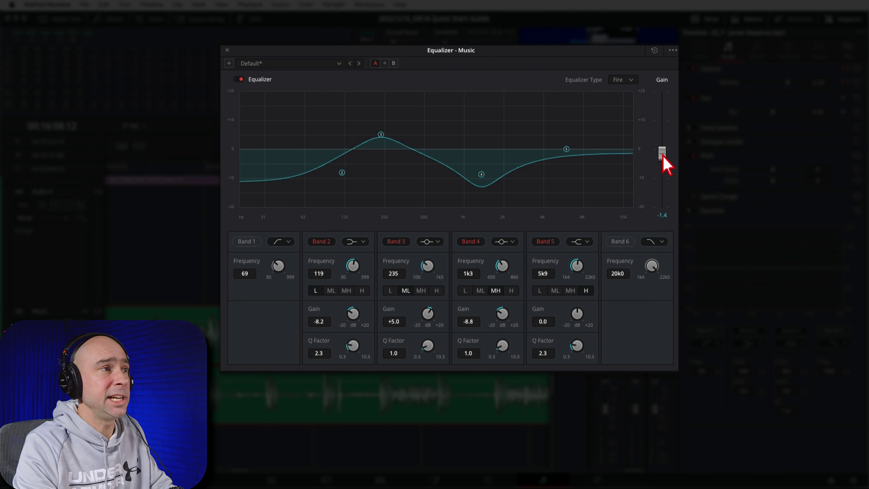
left_click(227, 50)
Enable the compressor in the Music track's dynamics and raise the make-up gain to 5.3.
double_click(623, 298)
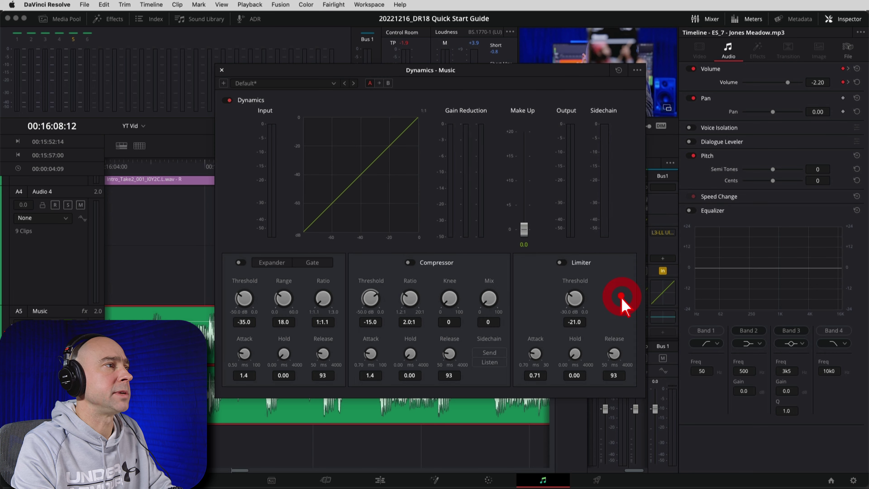
left_click(410, 262)
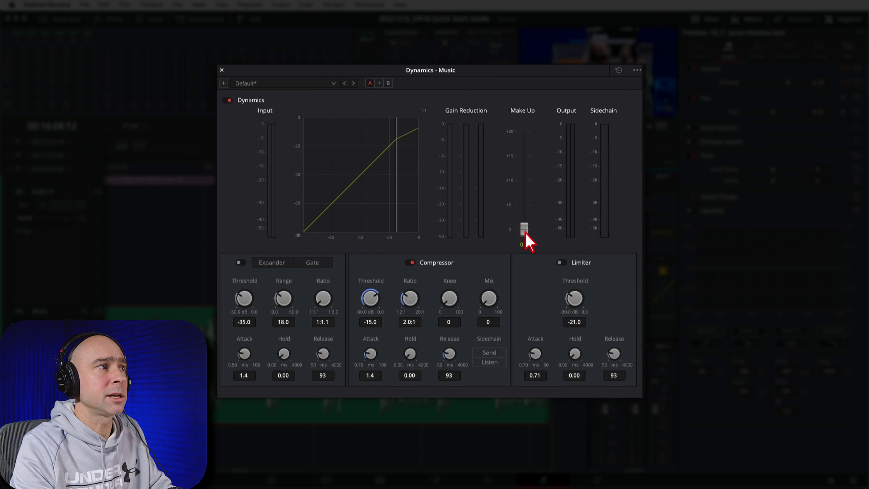
left_click_drag(526, 231, 525, 206)
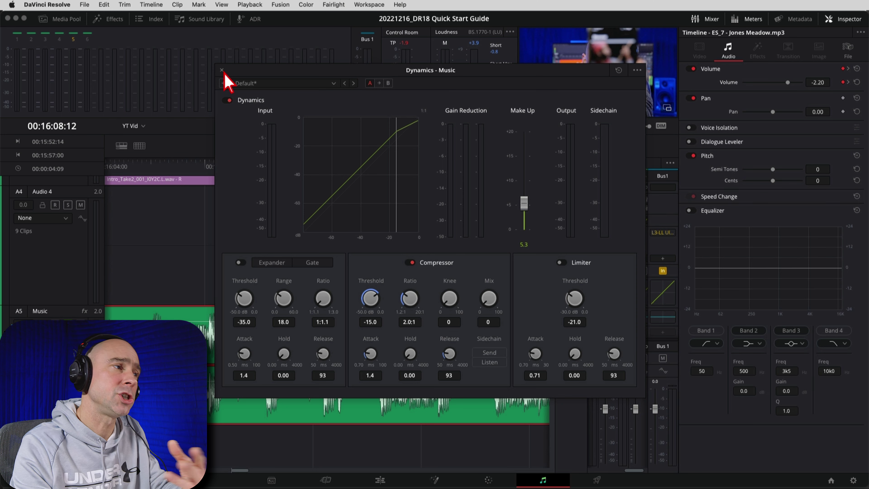
left_click(221, 70)
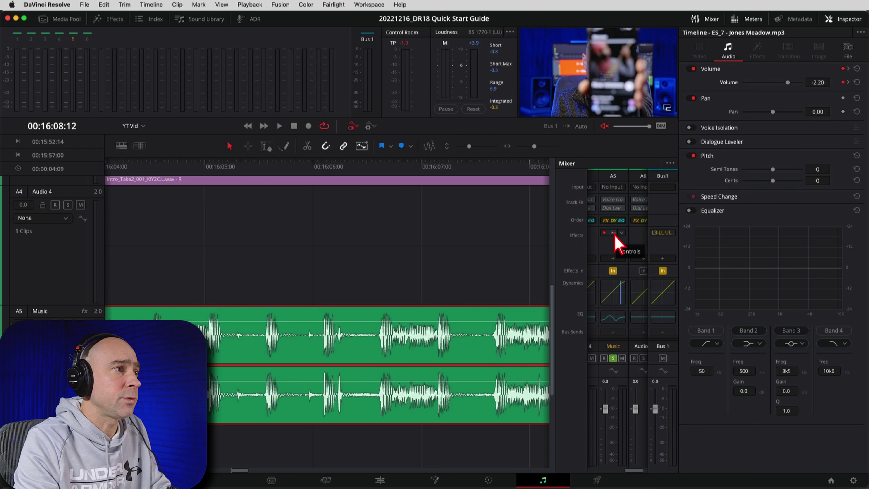
Adjust the output level of the Delay effect on the Music track.
left_click(614, 233)
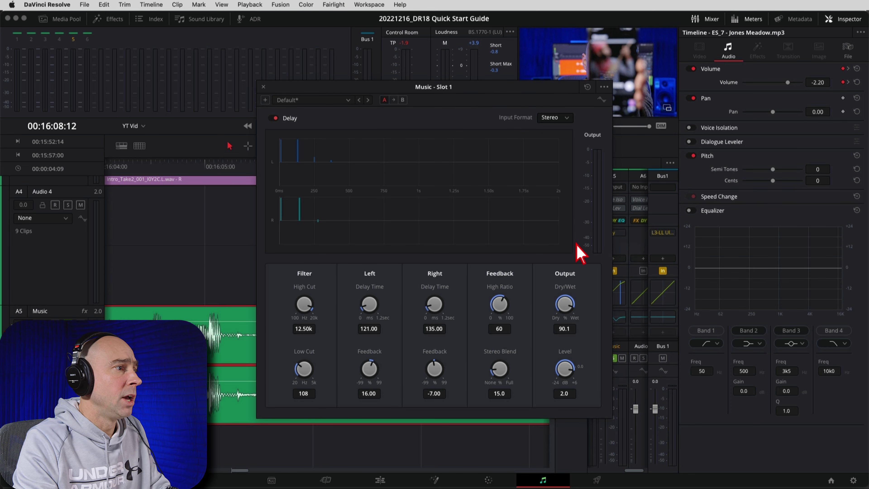
left_click_drag(565, 366, 567, 369)
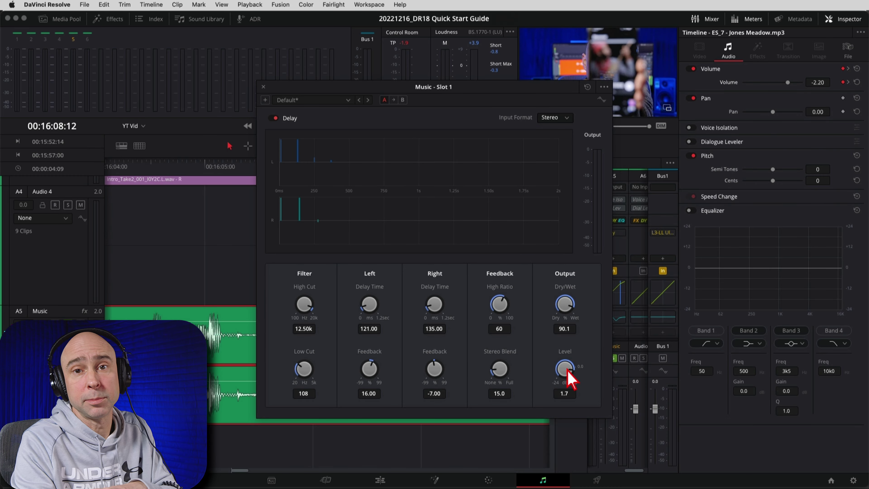
mouse_move(563, 367)
left_mouse_down()
mouse_move(581, 388)
mouse_move(557, 371)
mouse_move(584, 388)
mouse_move(455, 360)
mouse_move(595, 368)
mouse_move(575, 362)
left_mouse_up()
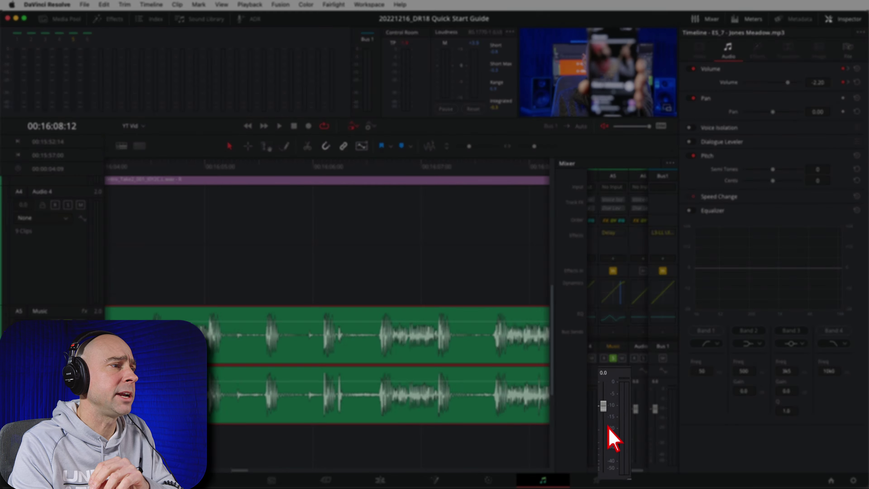
Set the Music track's mixer level to +0.5 dB.
left_click(605, 412)
mouse_move(602, 404)
left_mouse_down()
mouse_move(601, 420)
mouse_move(602, 393)
mouse_move(602, 432)
mouse_move(605, 392)
mouse_move(607, 418)
left_mouse_up()
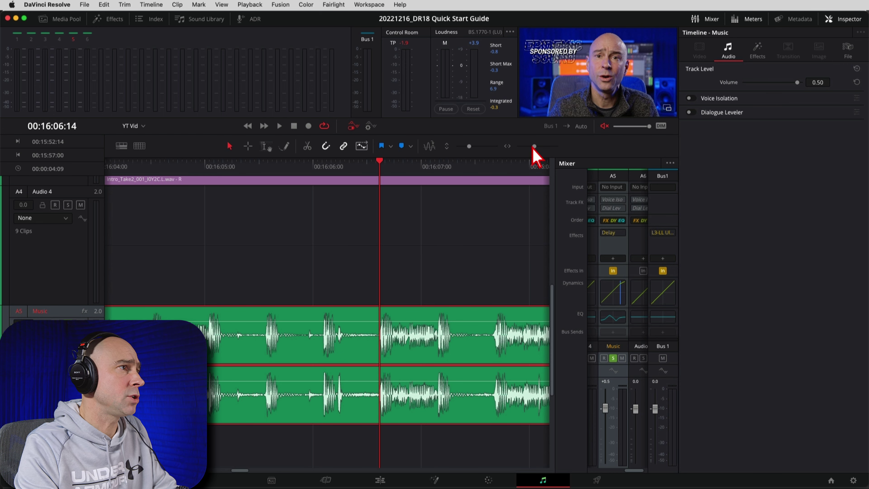
Redraw a few individual samples downward in the first channel of the Music clip just after 00:16:06:14.
left_click_drag(534, 147, 545, 152)
left_click_drag(447, 316, 229, 318)
left_click_drag(544, 149, 548, 148)
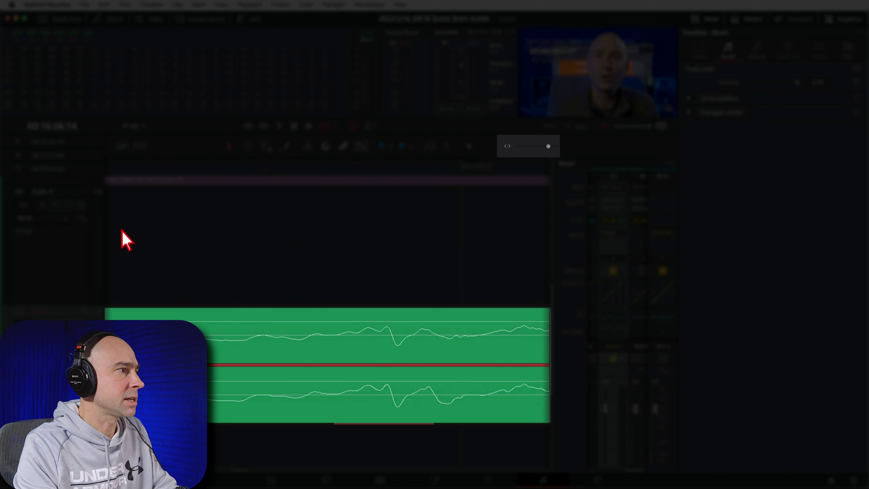
left_click(314, 171)
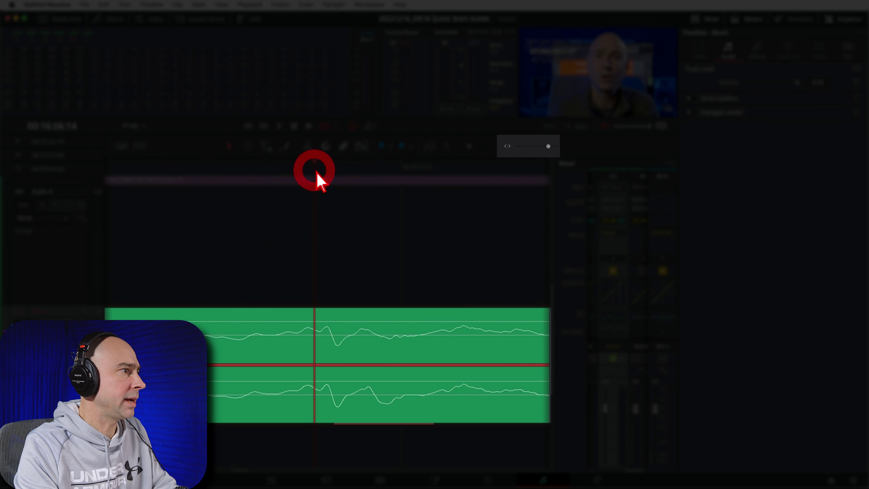
left_click_drag(549, 146, 551, 147)
left_click(552, 147)
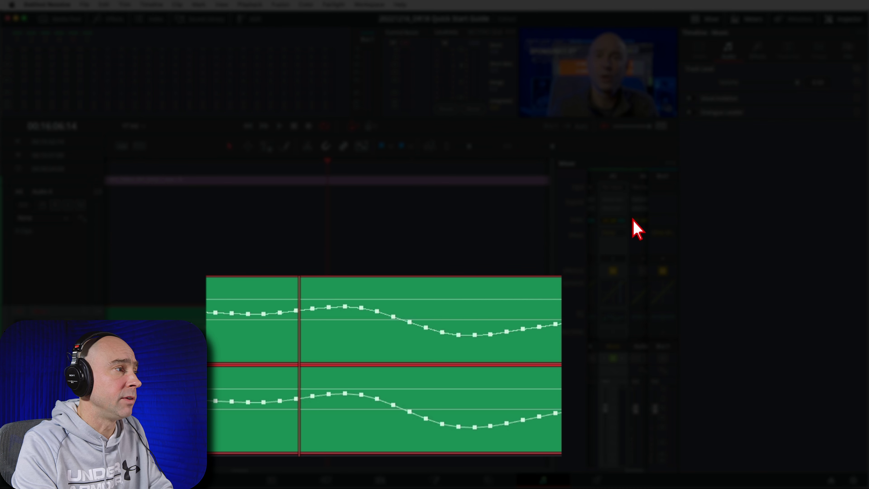
mouse_move(325, 307)
left_mouse_down()
mouse_move(345, 344)
mouse_move(363, 349)
mouse_move(378, 315)
left_mouse_up()
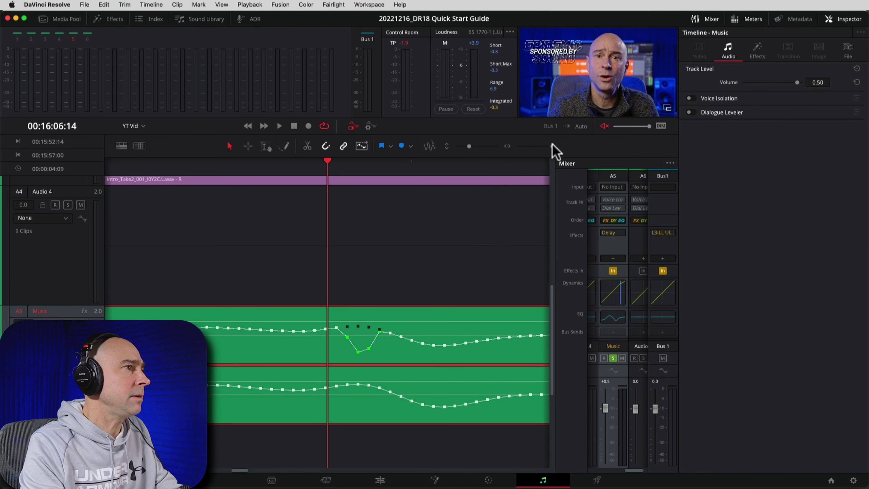
Hide the Inspector and the Mixer to widen the timeline.
left_click_drag(552, 144, 538, 146)
left_click(848, 20)
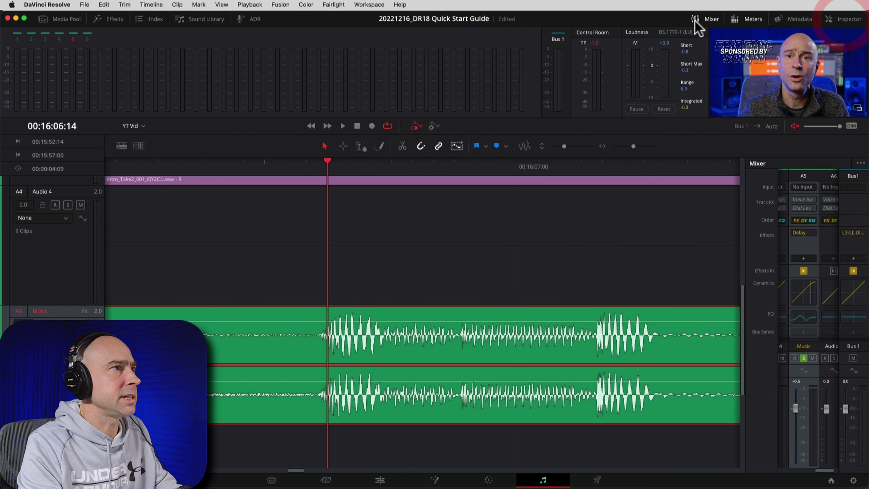
left_click(708, 20)
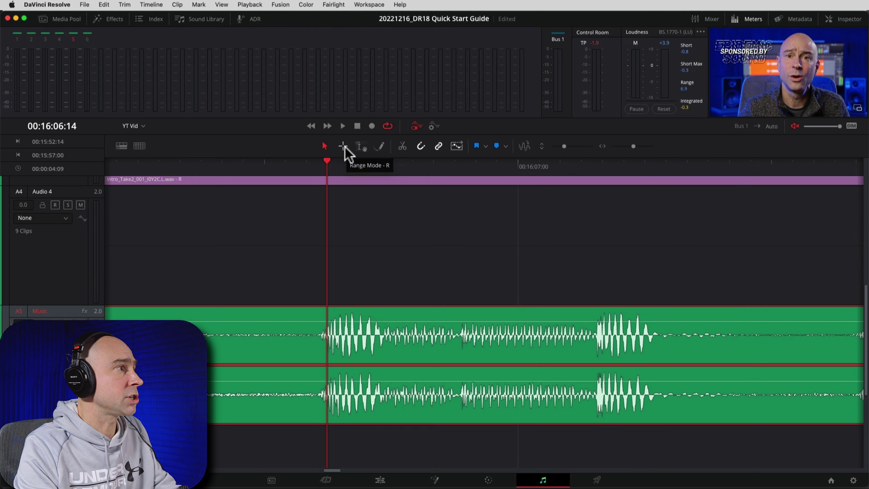
Mark the range from 00:16:06:14 to 00:16:07:07 around the Music waveform with Range Mode and play it in a loop.
left_click(343, 147)
left_click_drag(314, 277, 681, 278)
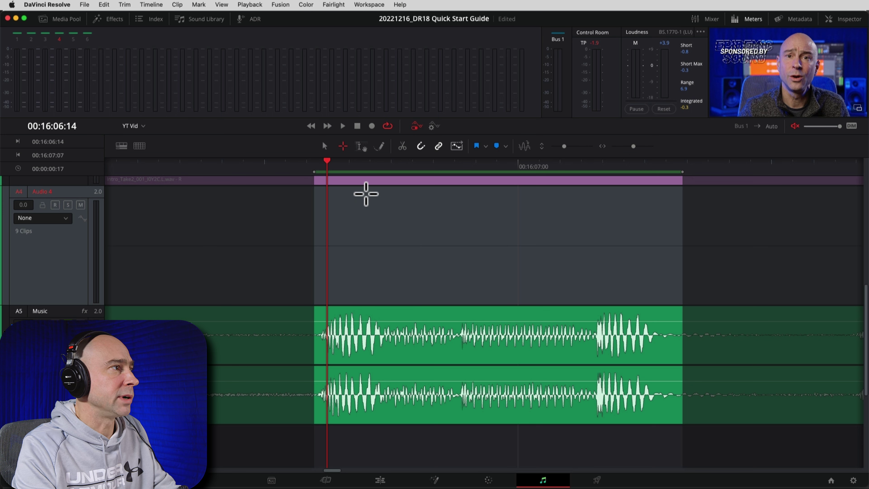
left_click(388, 126)
left_click(387, 126)
left_click(388, 126)
left_click(389, 126)
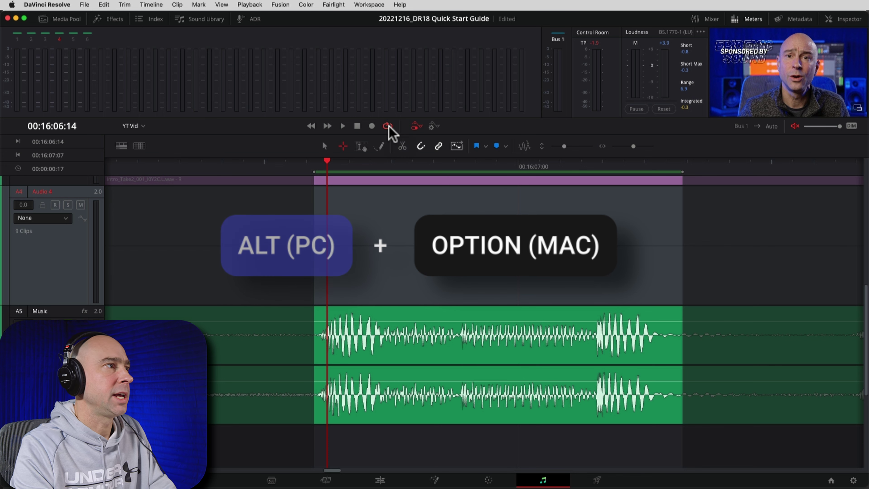
key("alt+slash")
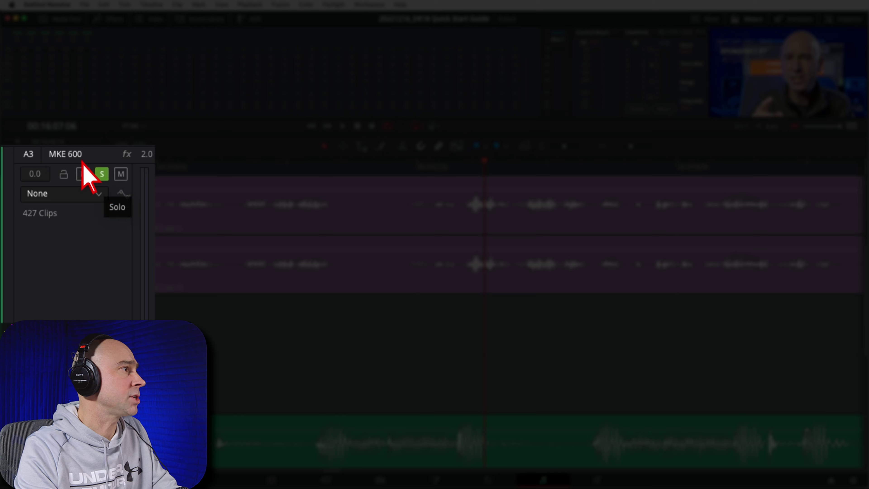
Toggle solo on the MKE 600 track off and on, and leave it off.
left_click(64, 180)
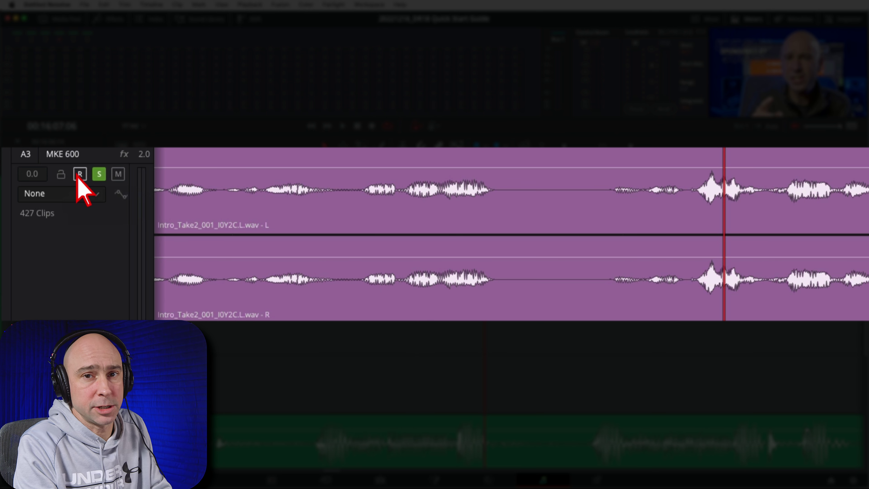
left_click(100, 178)
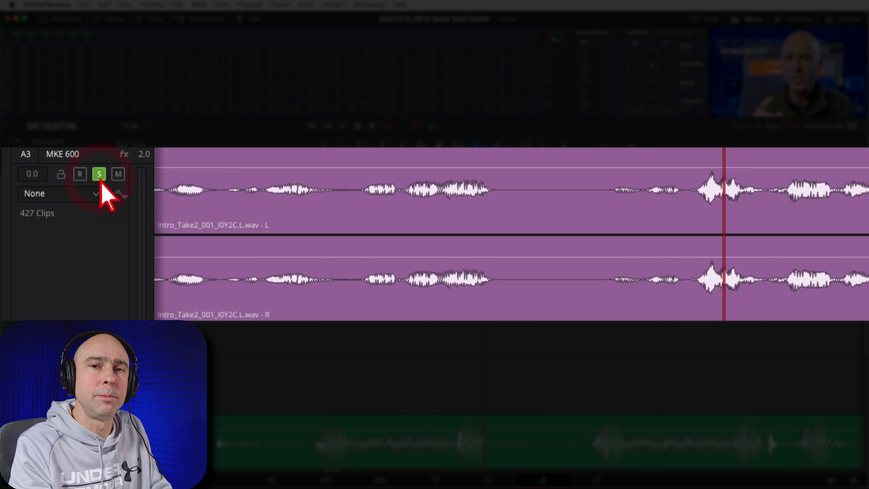
left_click(100, 178)
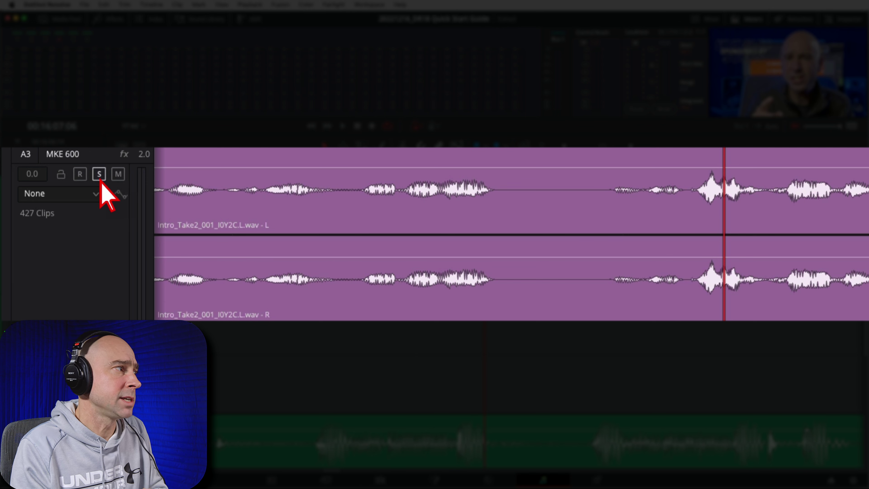
left_click(99, 175)
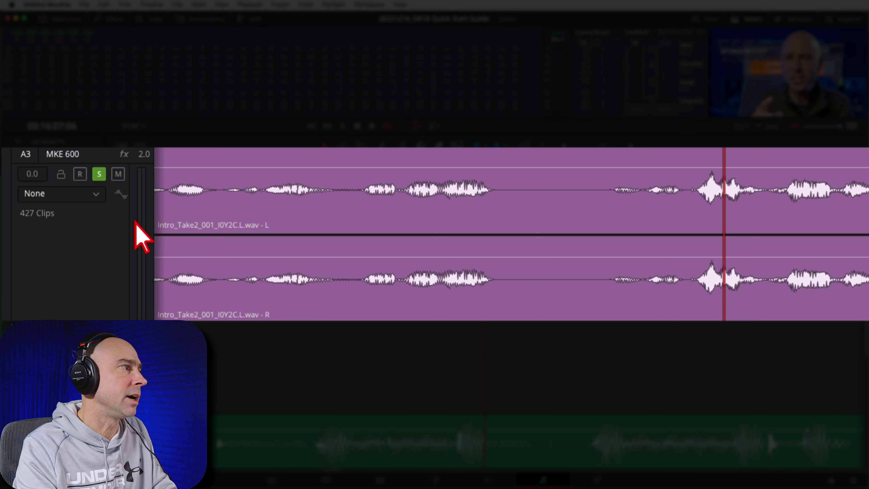
left_click(98, 174)
Toggle mute on the MKE 600 track and leave the track muted.
left_click(119, 174)
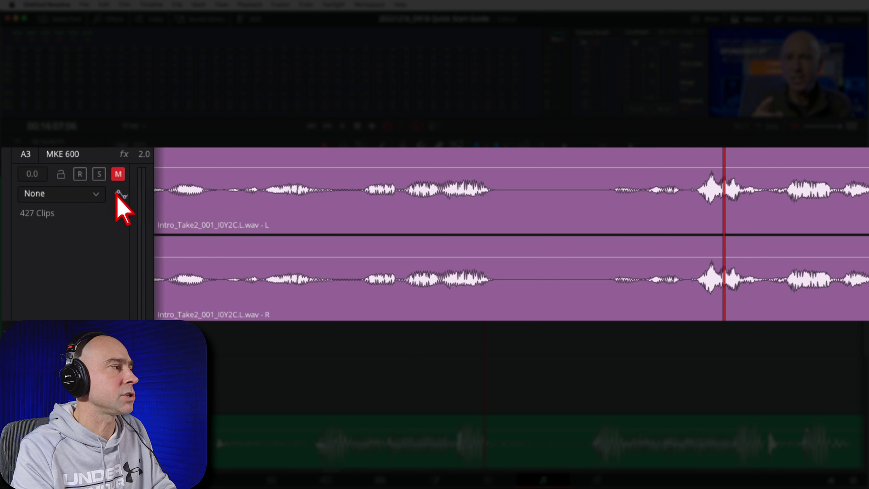
left_click(119, 174)
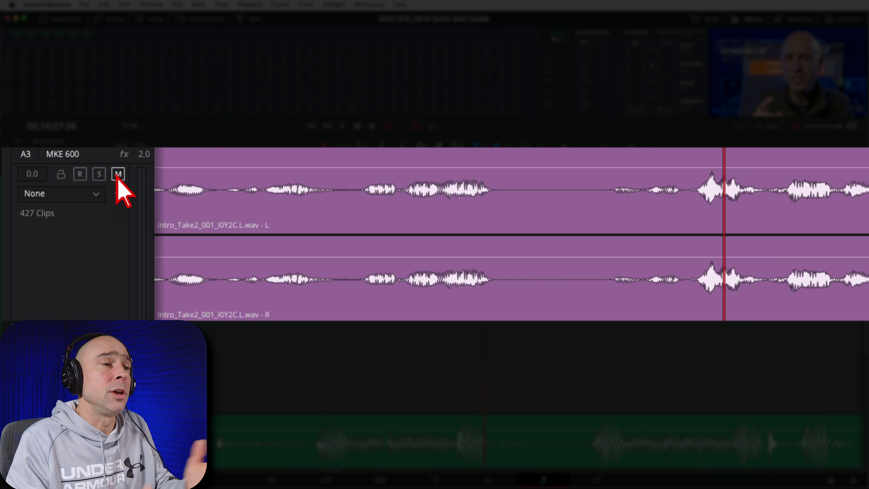
left_click(119, 175)
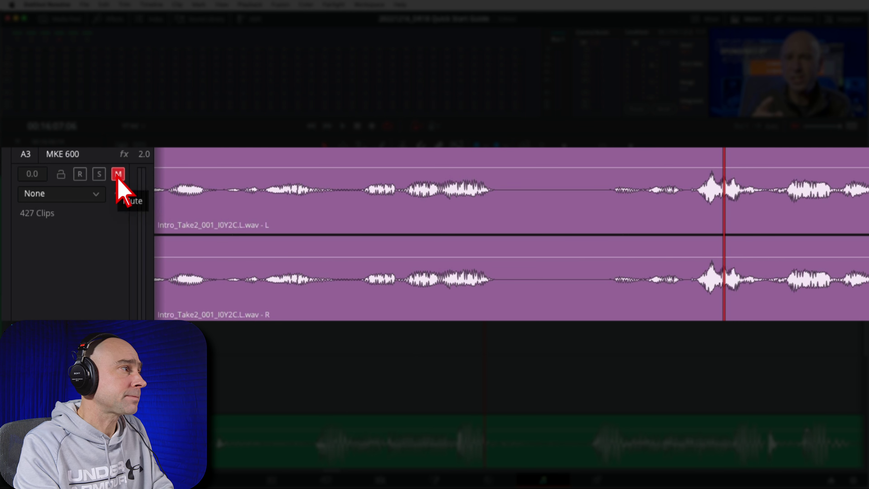